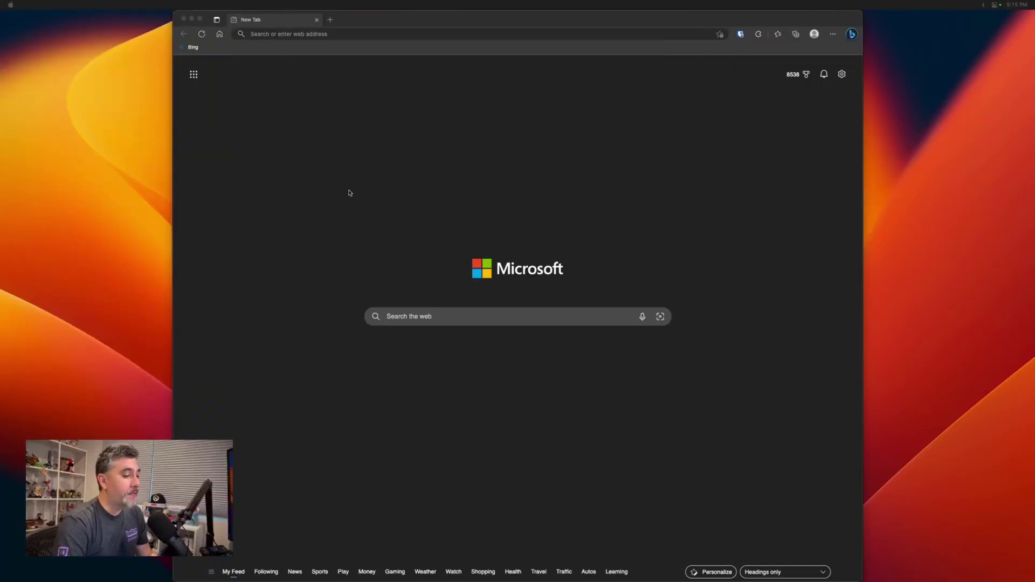
Load bing.com/create in Edge to reach Bing Image Creator.
click(341, 33)
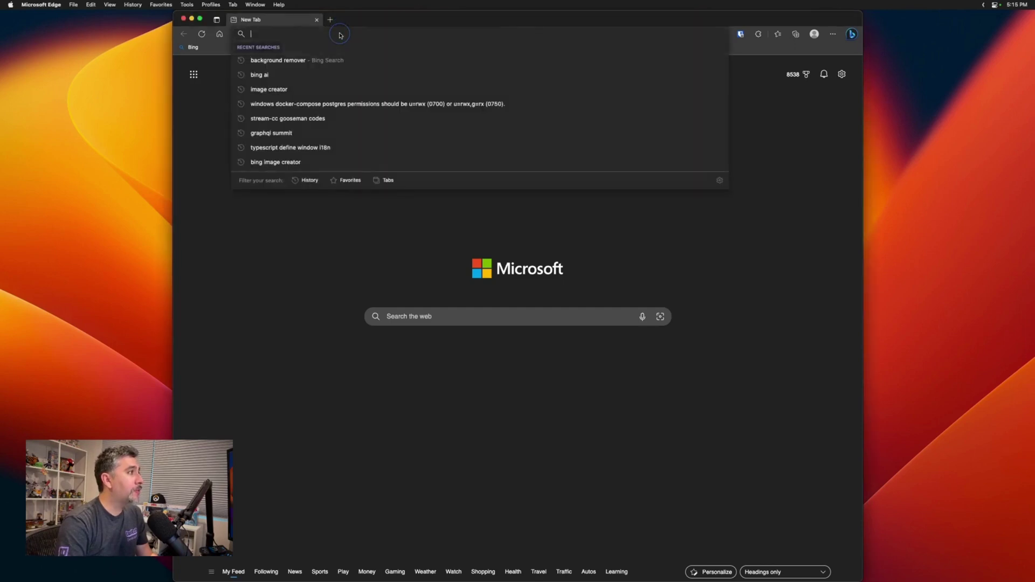
text(bing.com/create)
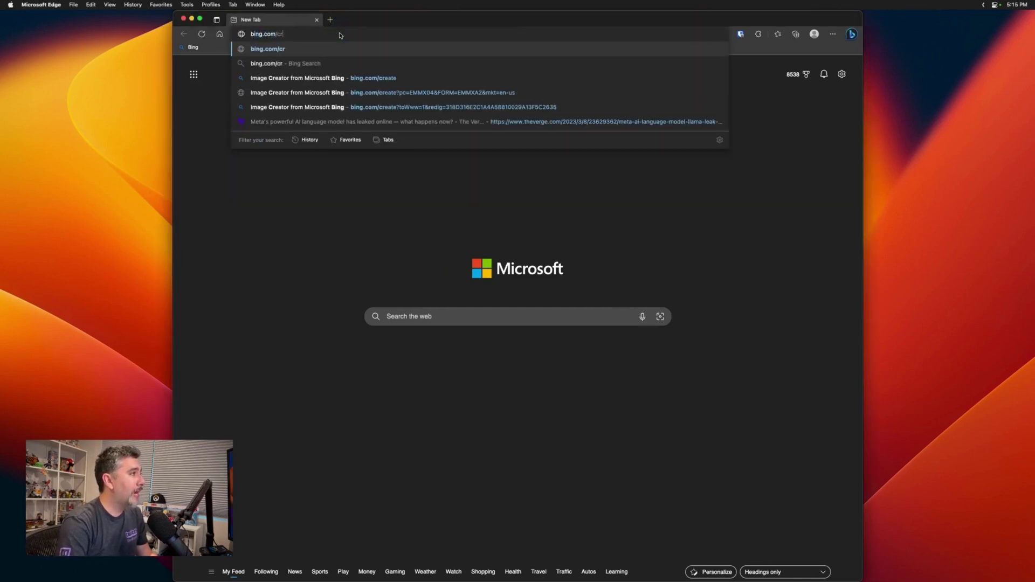
key(Return)
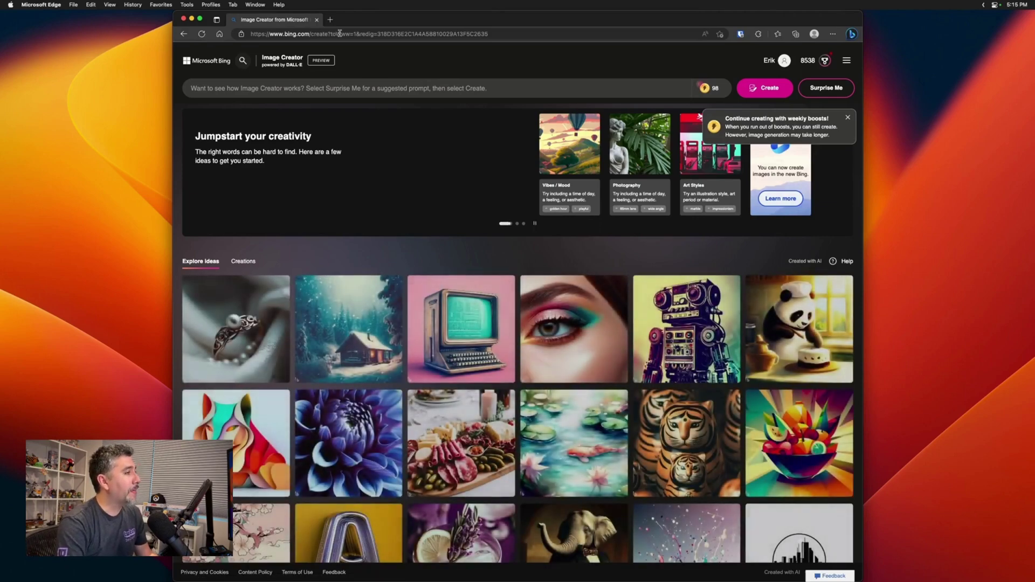
Generate images from the prompt 'a smiling cat wearing sunglasses'.
click(271, 95)
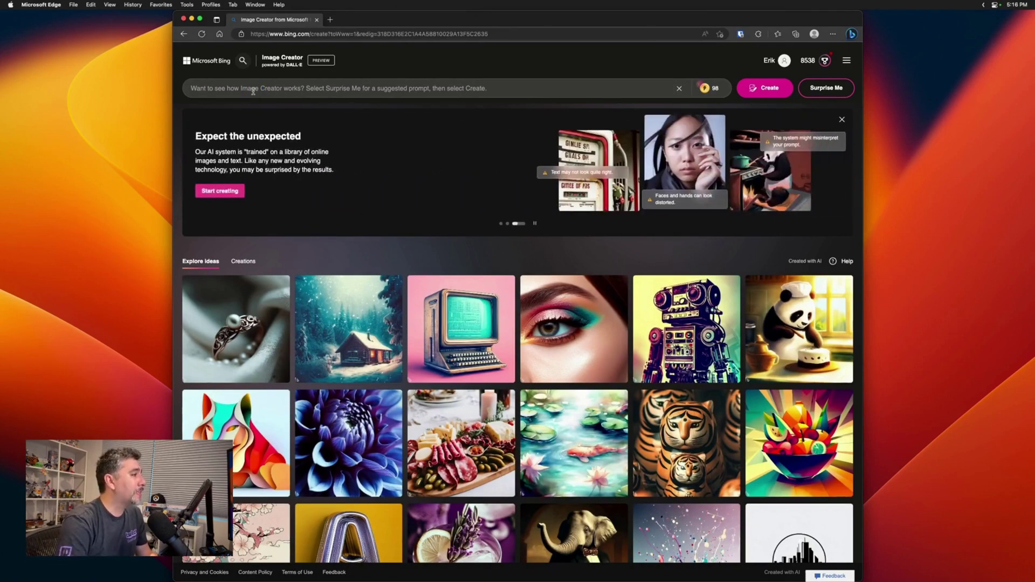
text(sml)
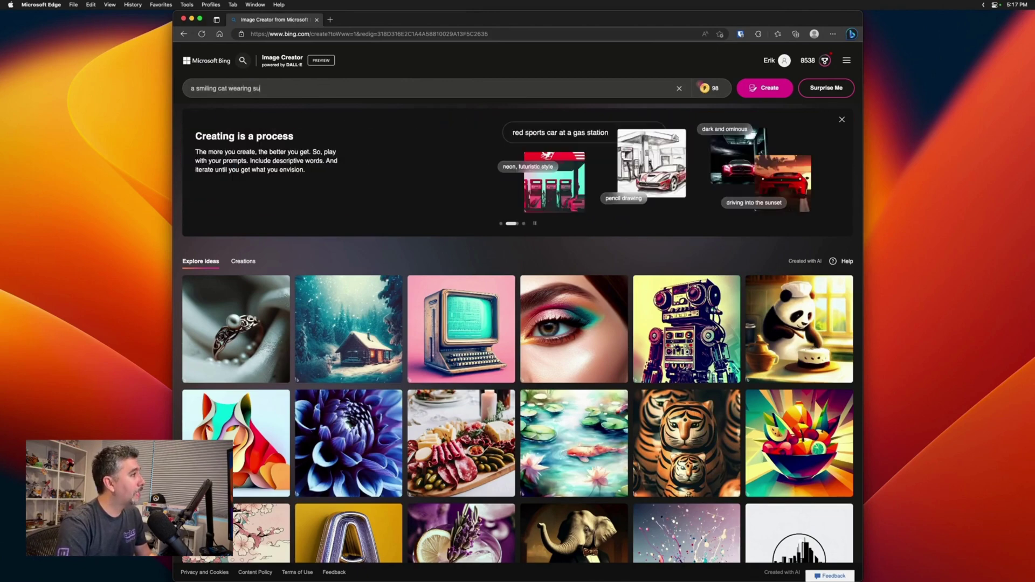
text(lasse)
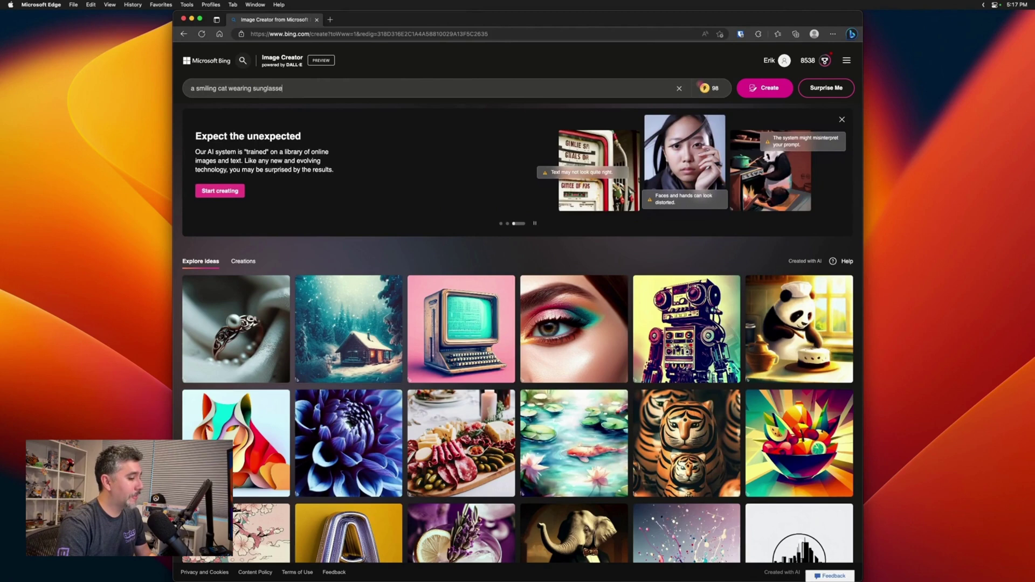
text(s)
key(Return)
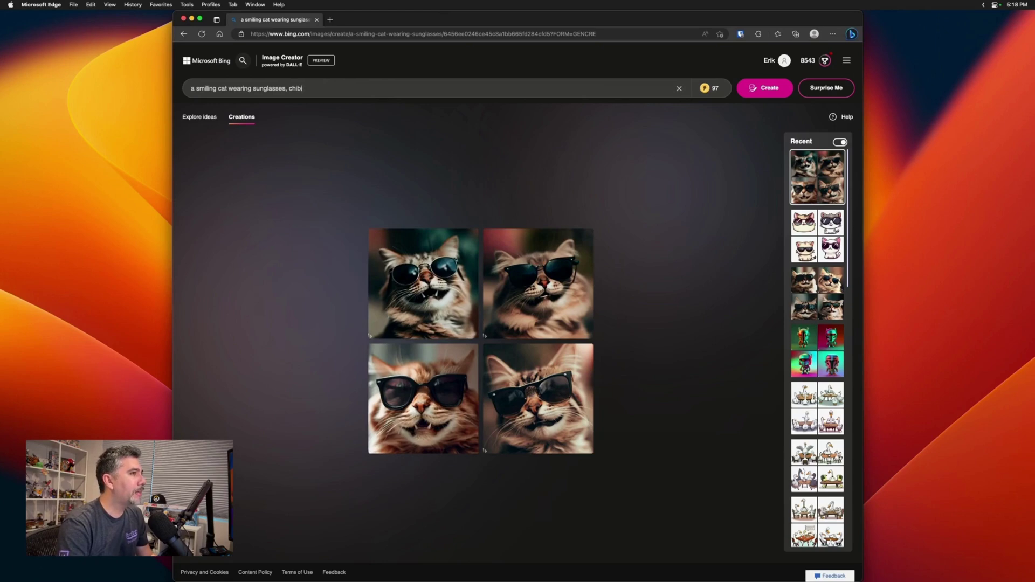
Generate chibi-style images of the sunglasses cat with the Create button.
click(756, 92)
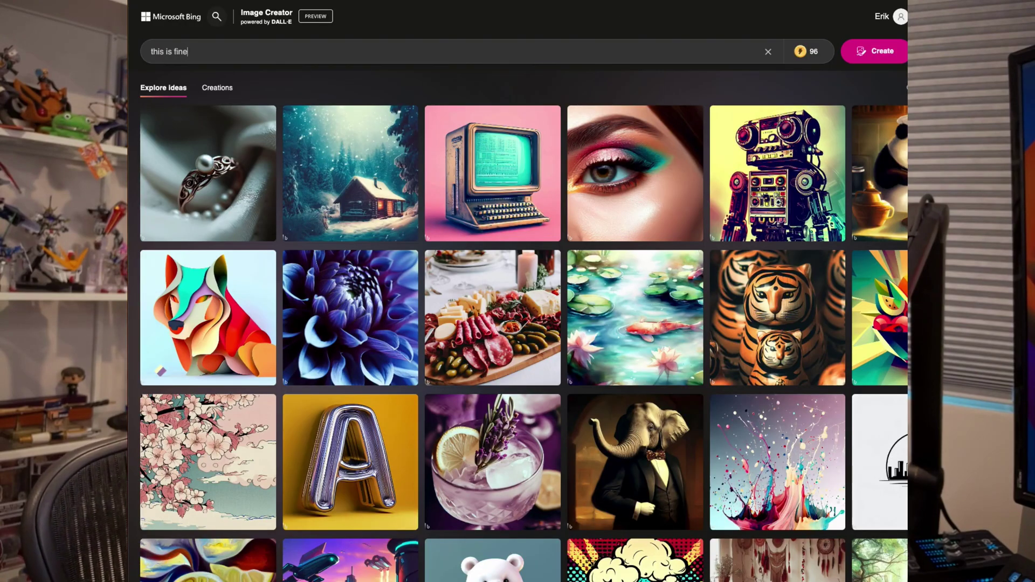
Generate images for 'this is fine', then regenerate with 'goose' and 'chibi' added.
key(Return)
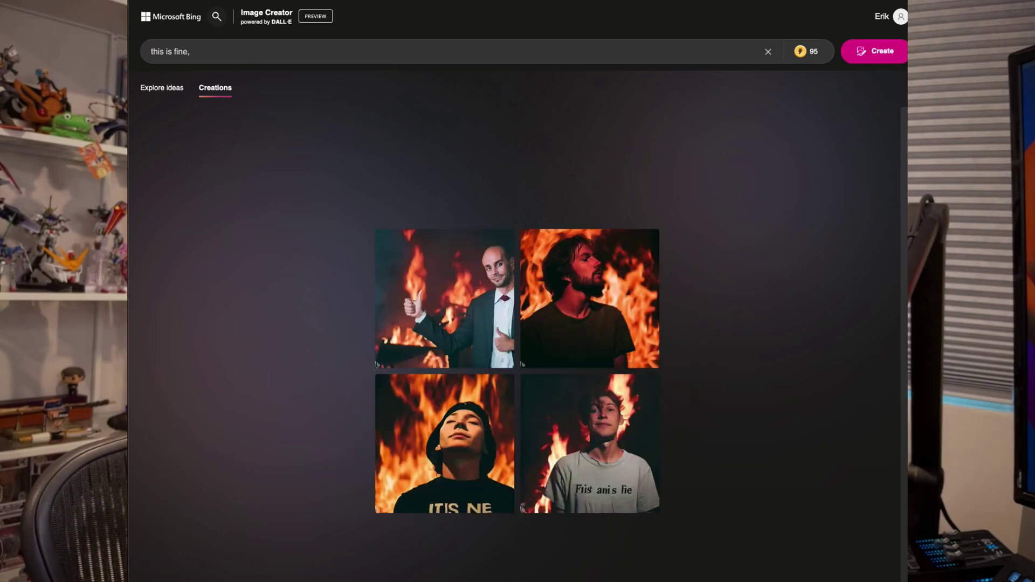
text( goose)
key(Return)
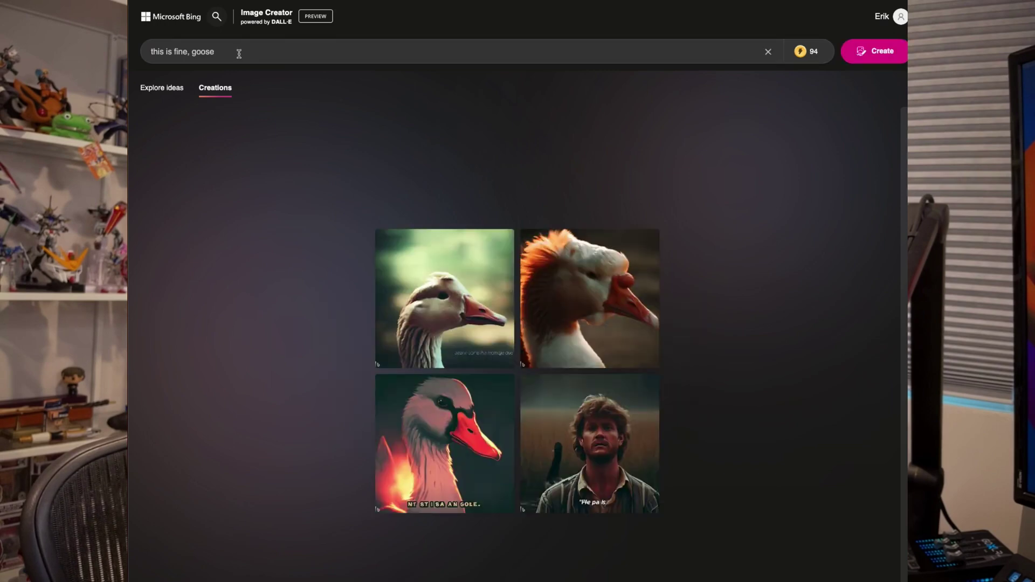
text(, chibi)
key(Return)
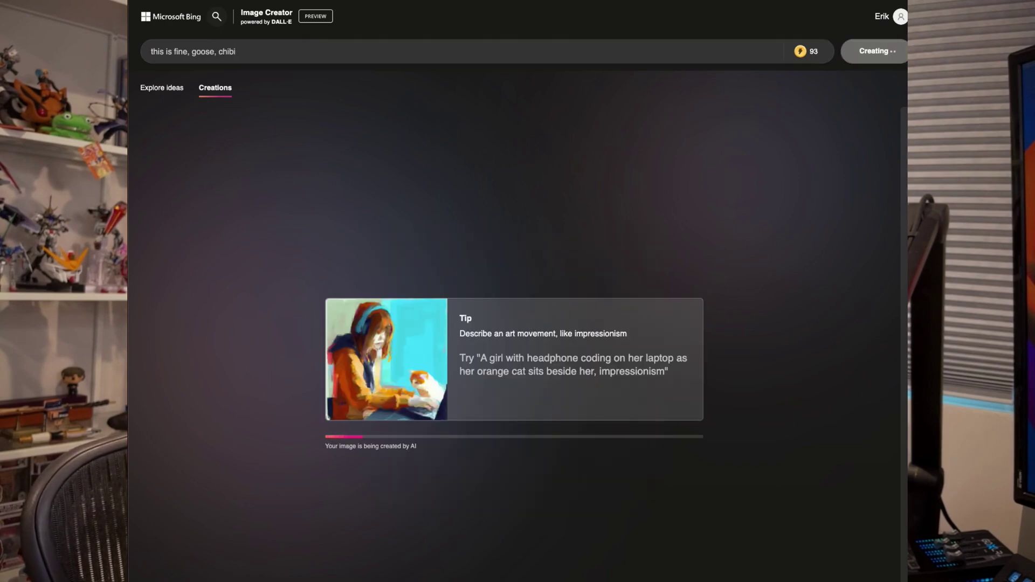
Regenerate the goose with 'surrounded by flames', briefly 'upper torso only showing', then 'close up'.
key(BackSpace)
key(BackSpace)
key(BackSpace)
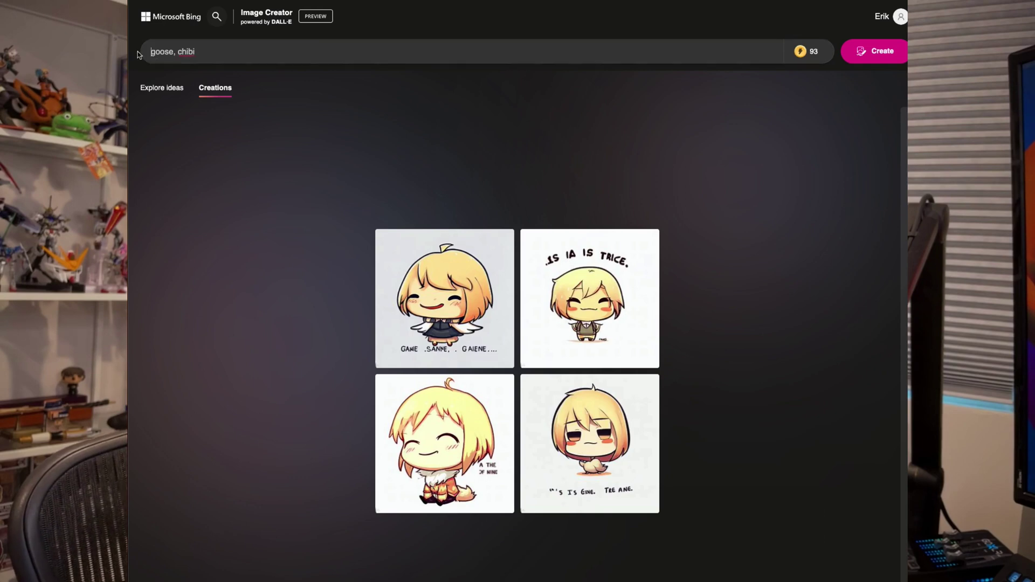
text(surrounded by )
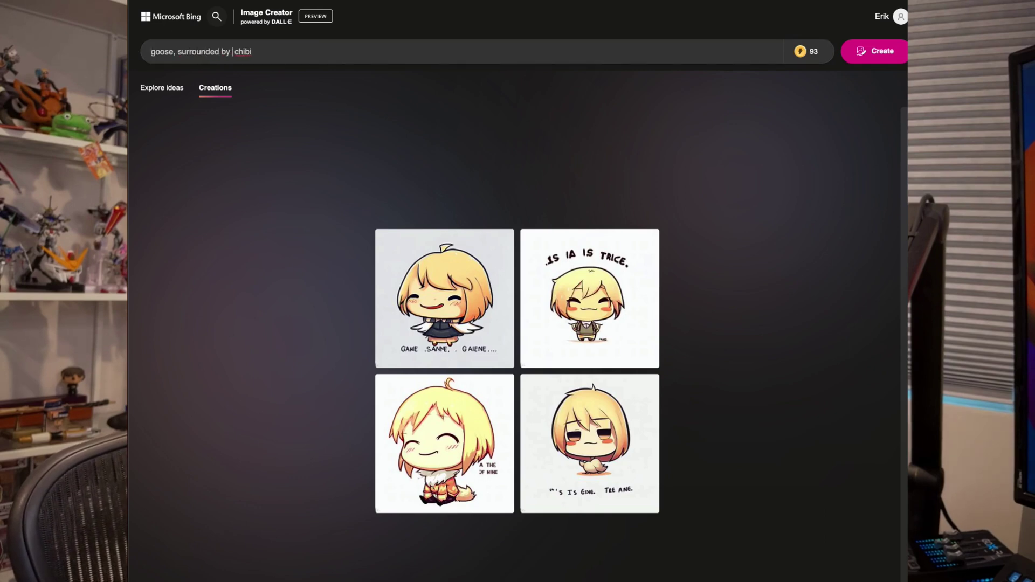
text(flamess,)
key(Return)
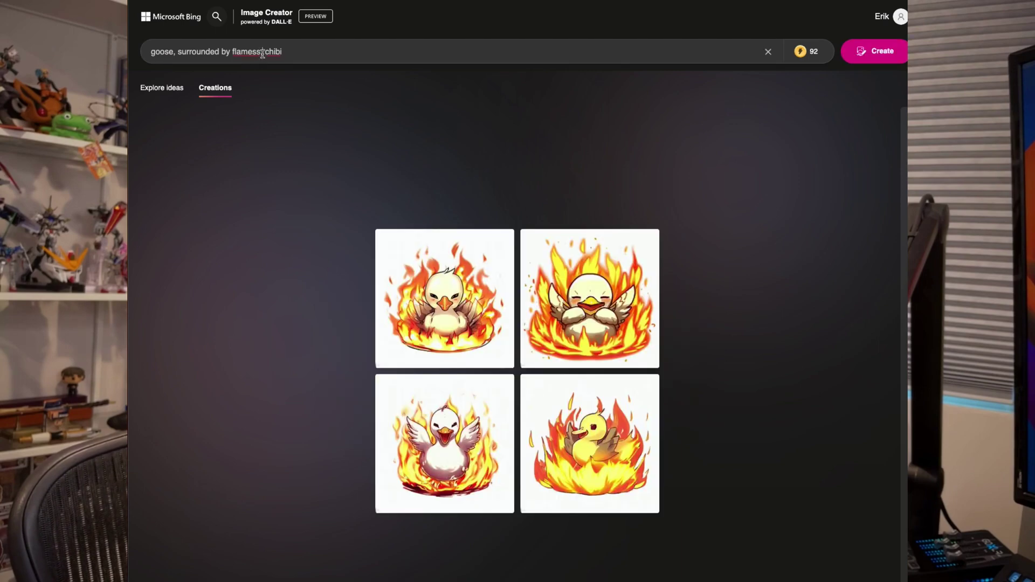
text(upper torso only showing,)
key(Return)
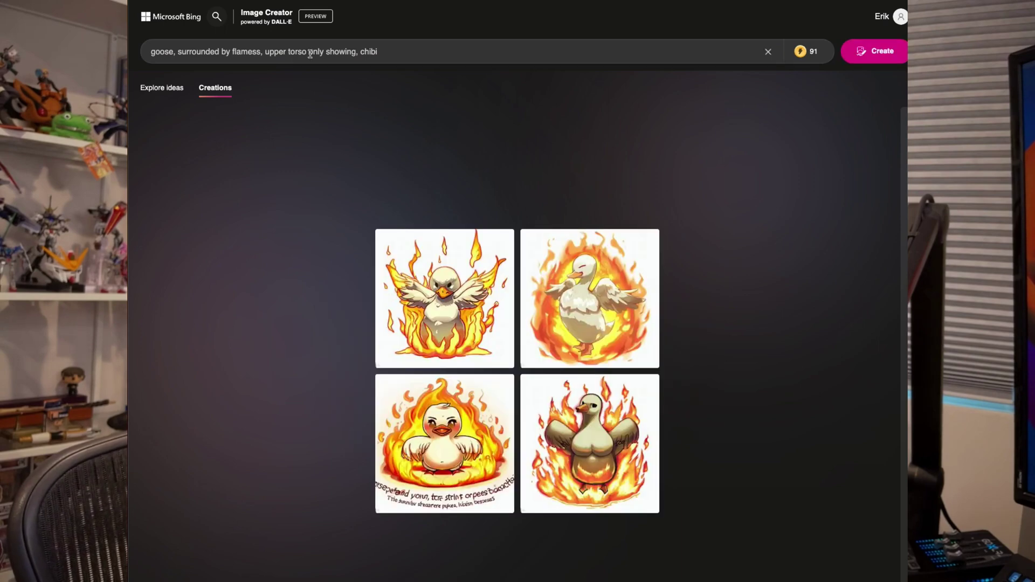
key(BackSpace)
key(BackSpace)
key(BackSpace)
key(BackSpace)
text(close up)
key(Return)
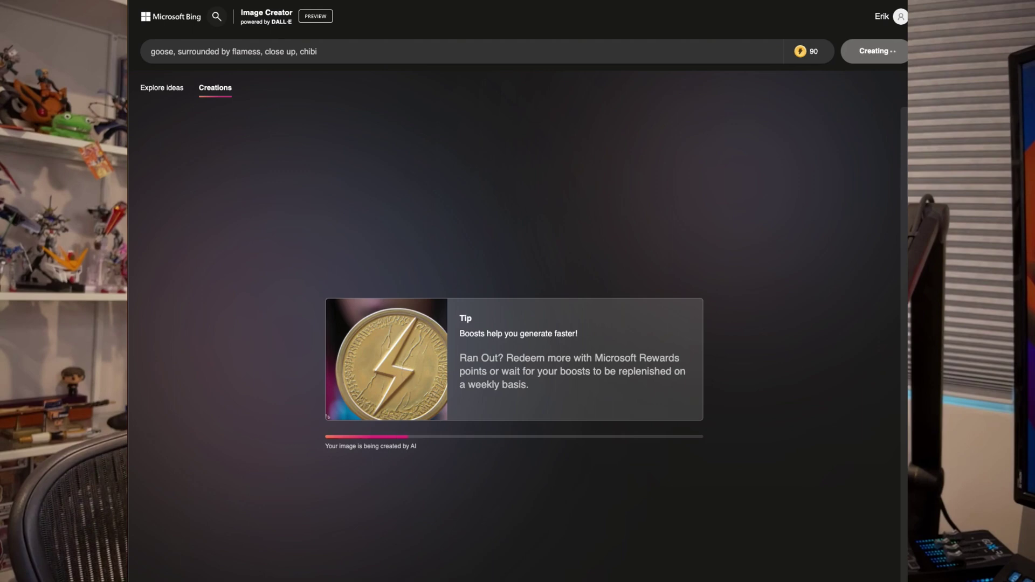
Regenerate the flaming goose with 'white background' and 'twitch emote' added to the prompt.
text(whitebad)
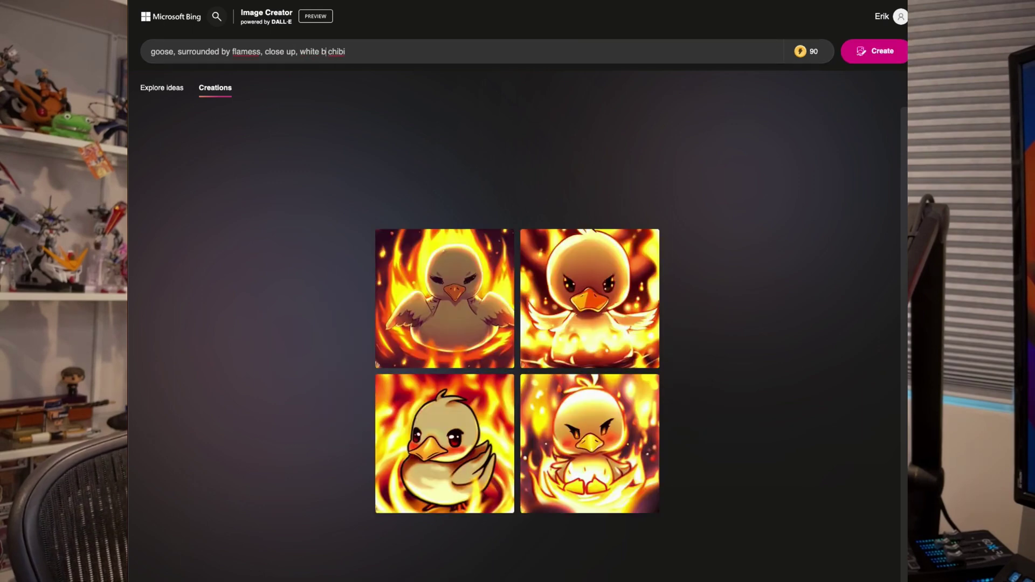
text(ackground,)
key(Return)
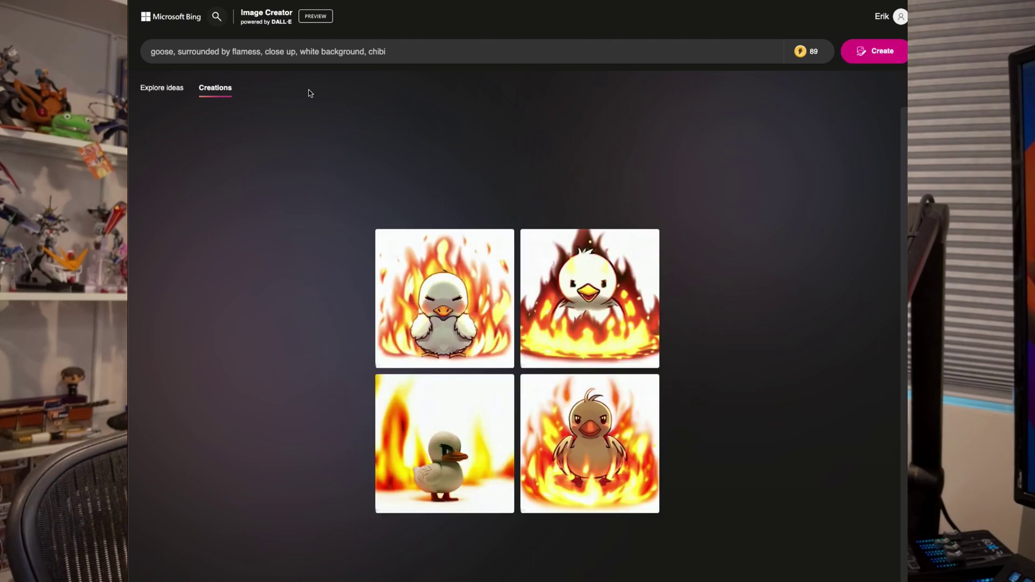
click(369, 51)
text(twitch emote,)
key(Return)
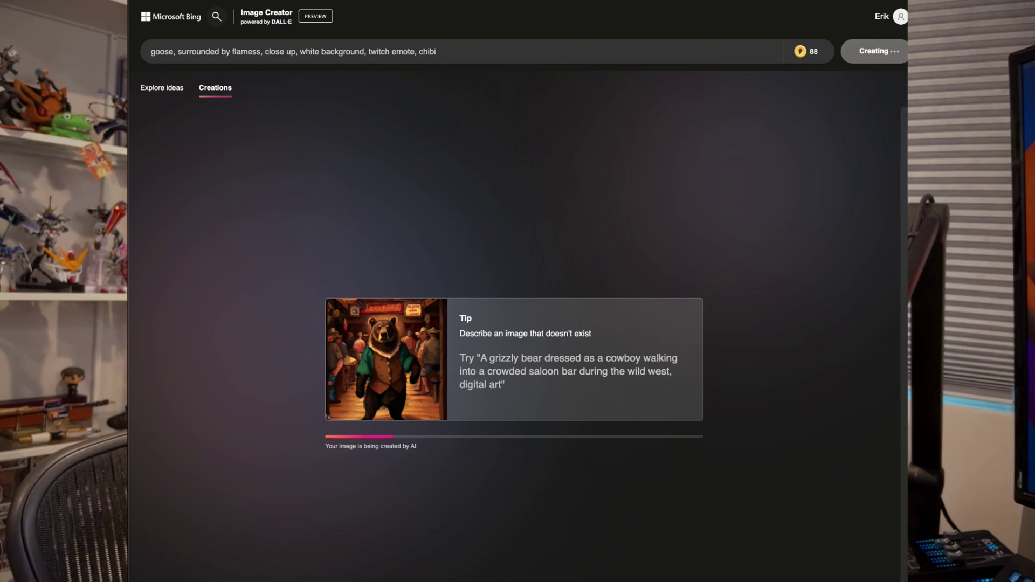
Regenerate as a white goose, fix the 'flamess' typo, and add 'no emotion on face'.
click(377, 56)
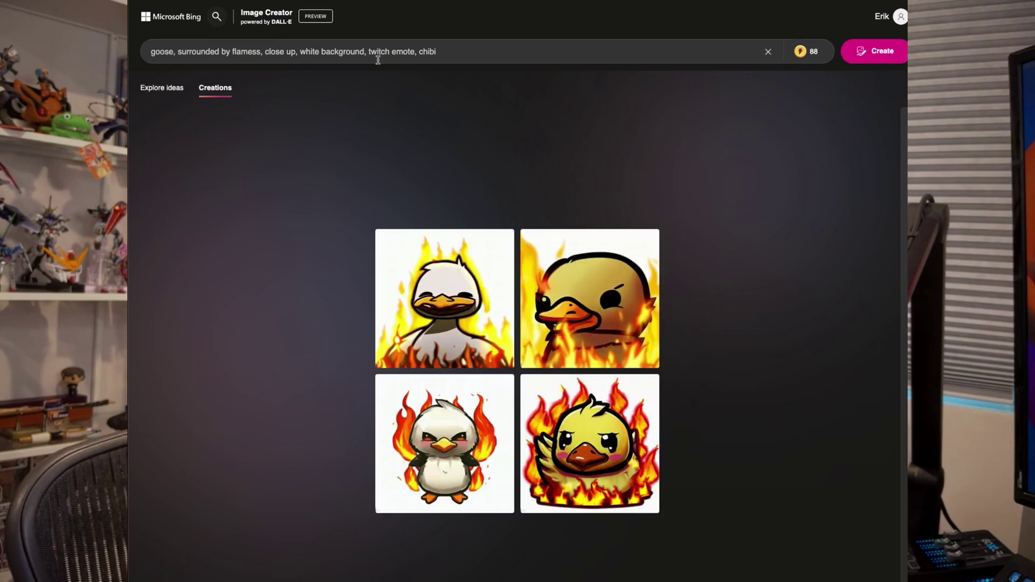
key(Home)
text(white)
key(Return)
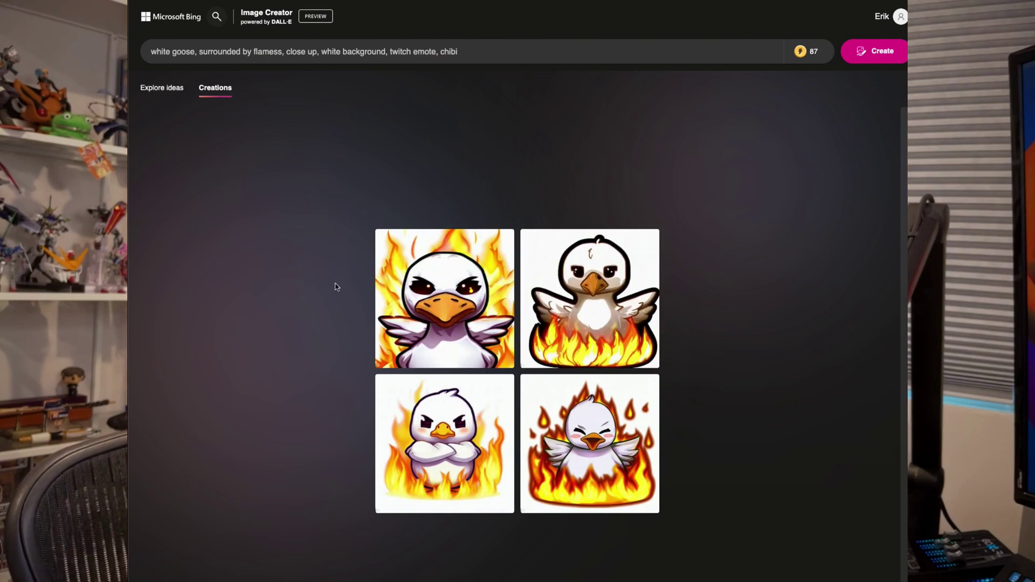
click(193, 51)
text(,)
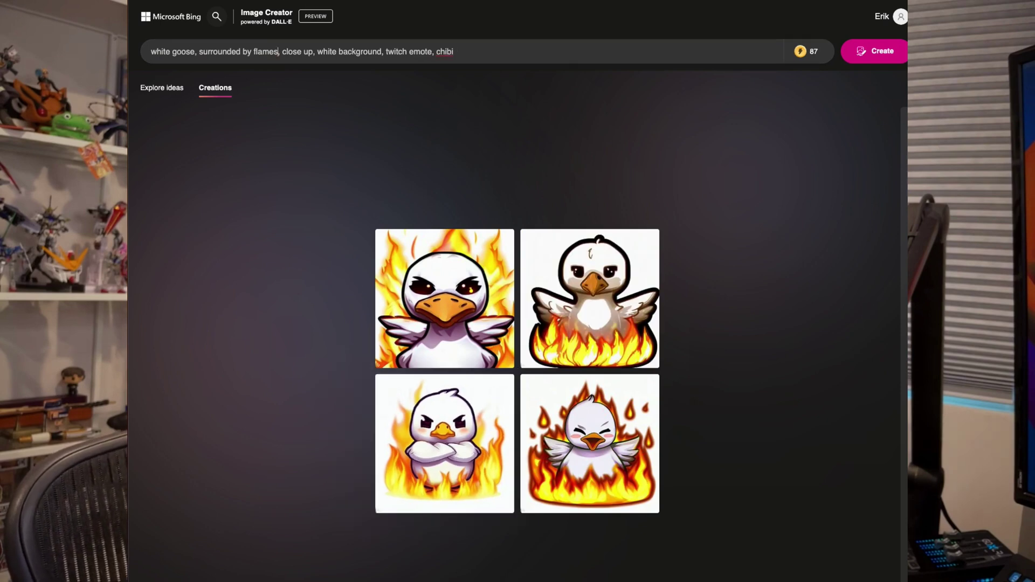
click(284, 51)
key(BackSpace)
text(, no emotion on face)
key(Return)
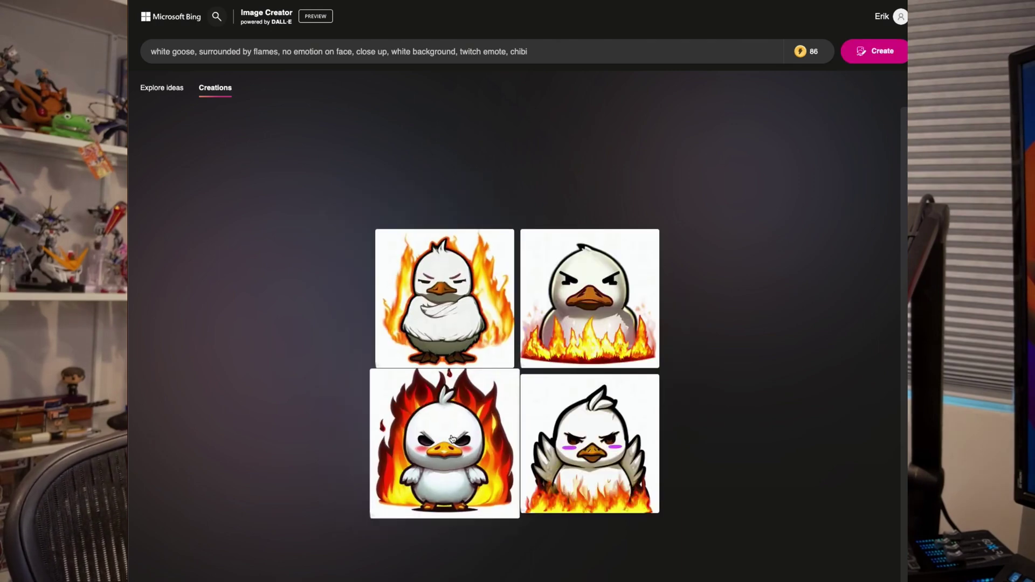
Preview the bottom-left goose image, then regenerate with ', cute' added.
click(452, 439)
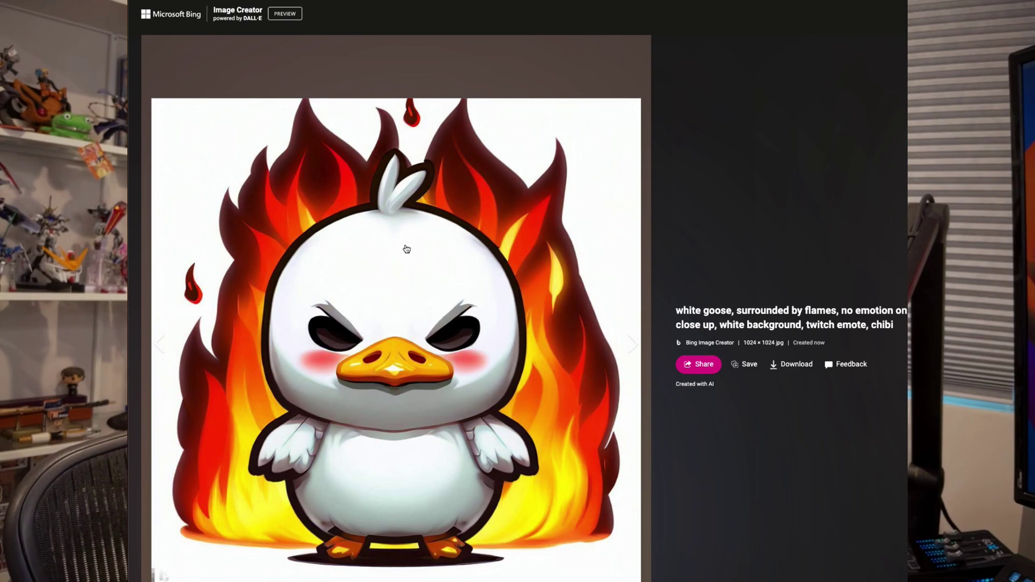
key(Escape)
text(, cute)
key(Return)
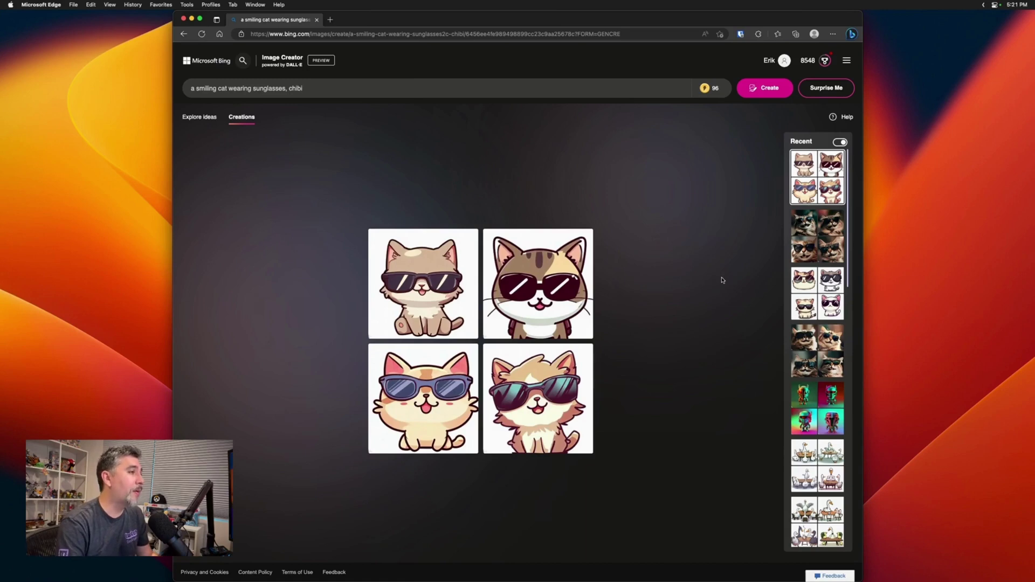
Open the top-left chibi cat image enlarged and download it.
click(436, 286)
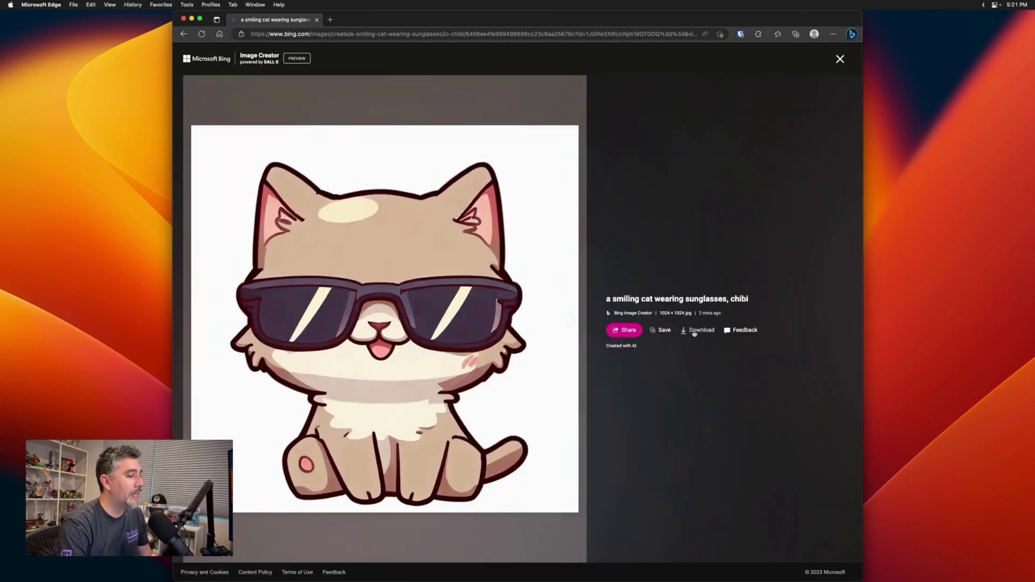
click(695, 331)
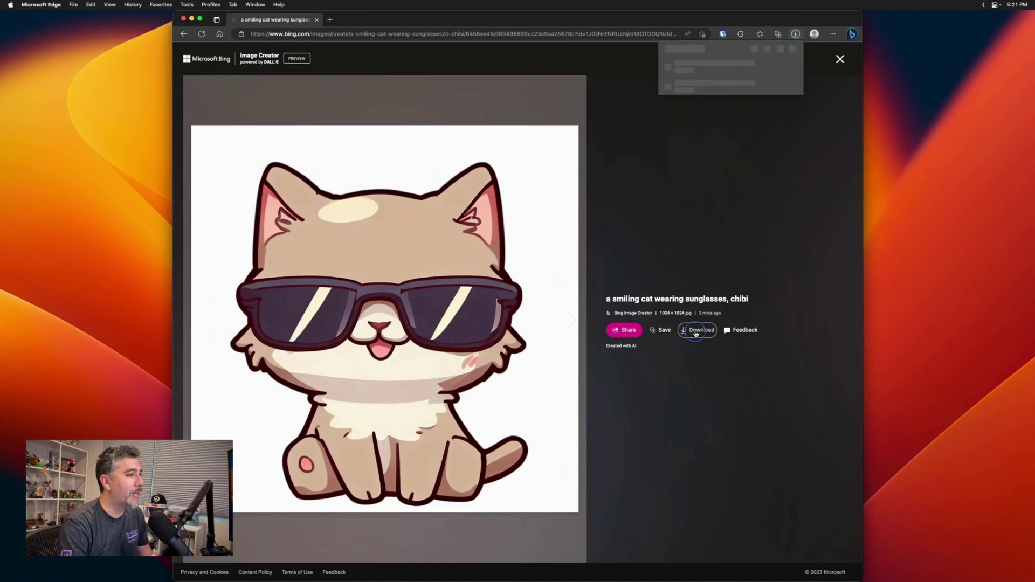
click(632, 116)
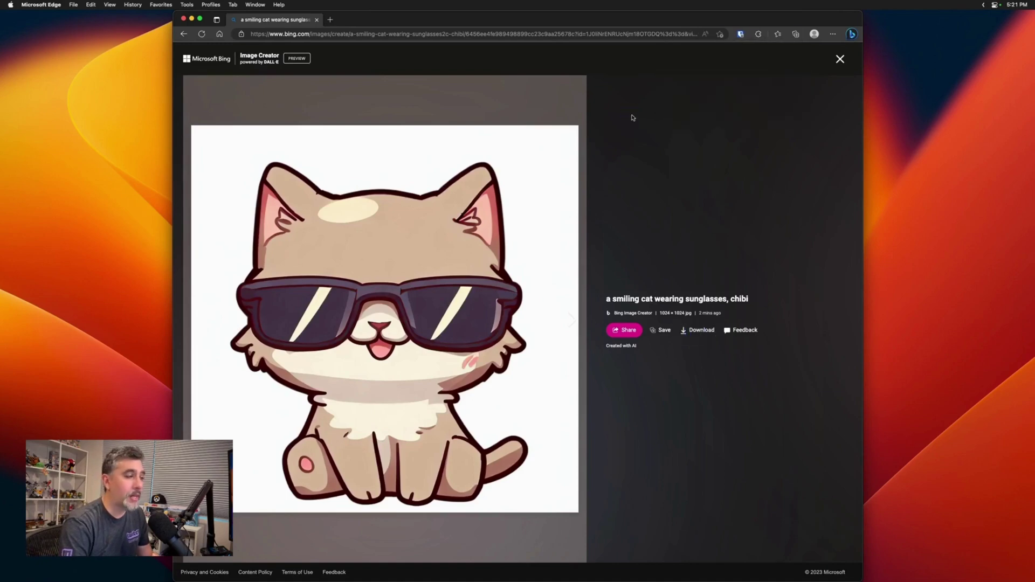